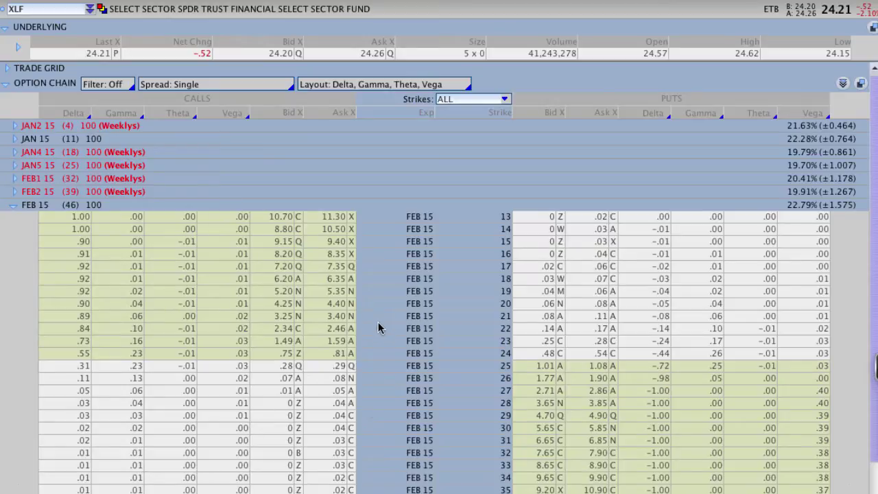
- Mark up the calls Greeks and puts bid/ask columns, then apply the saved Option Alpha layout
{"action": "left_click_drag", "start_coordinate": [158, 166], "coordinate": [115, 108]}
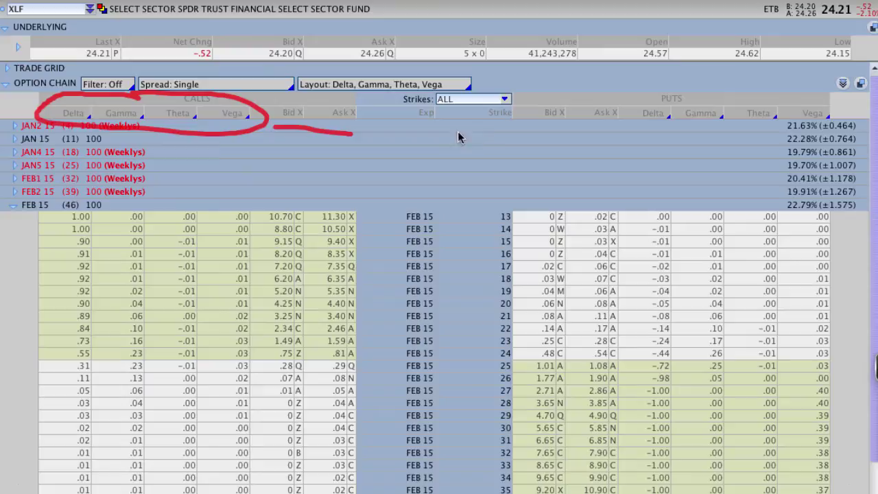
{"action": "left_click_drag", "start_coordinate": [537, 127], "coordinate": [615, 127]}
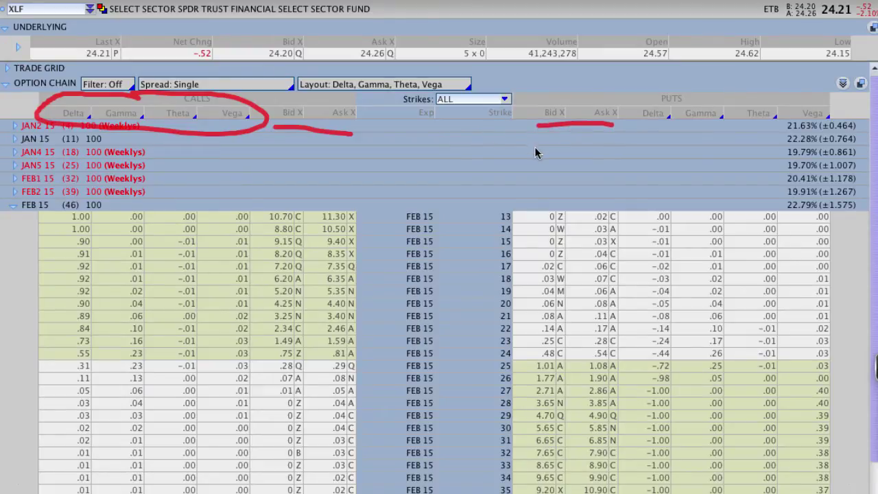
{"action": "mouse_move", "coordinate": [735, 97]}
{"action": "left_mouse_down"}
{"action": "mouse_move", "coordinate": [709, 99]}
{"action": "mouse_move", "coordinate": [815, 105]}
{"action": "mouse_move", "coordinate": [731, 95]}
{"action": "left_mouse_up"}
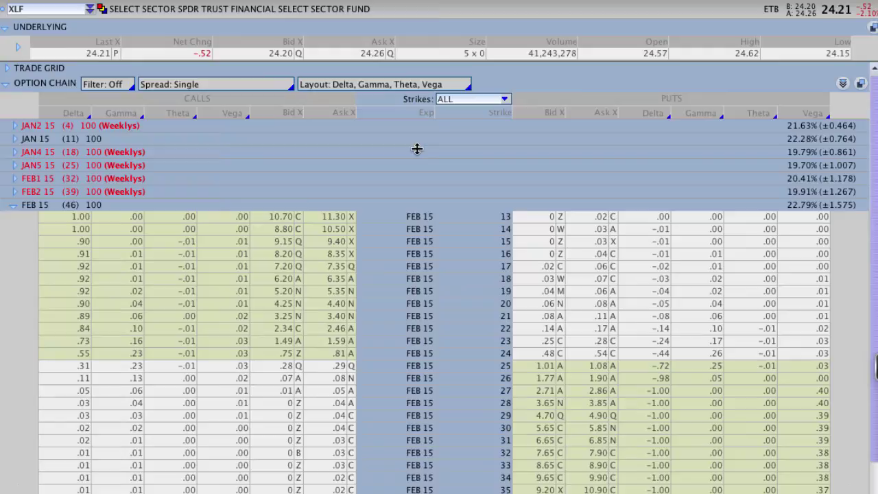
{"action": "left_click", "coordinate": [384, 84]}
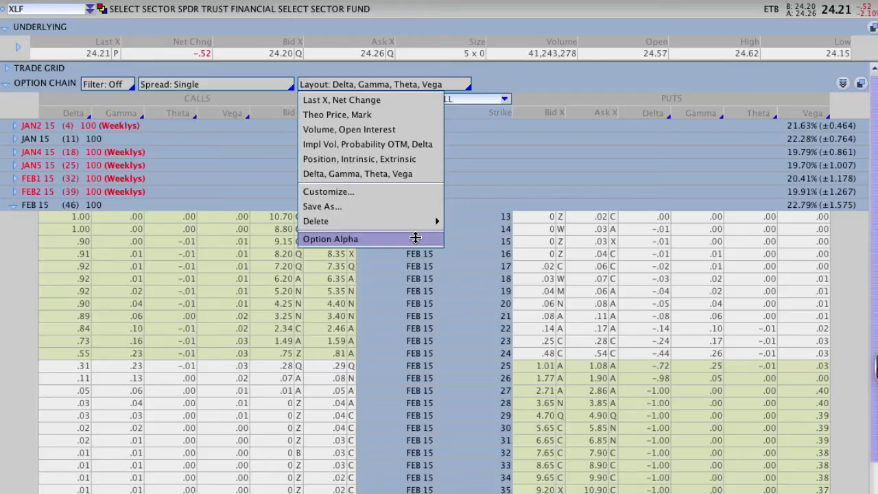
{"action": "left_click", "coordinate": [415, 237]}
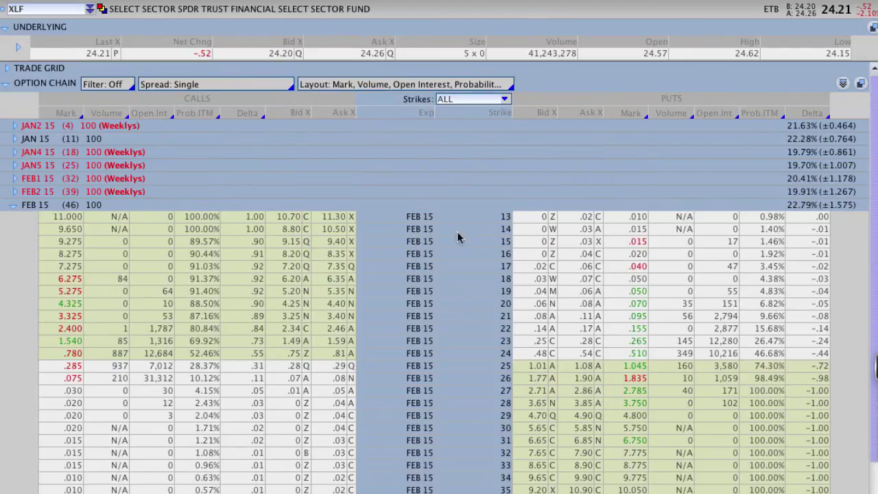
- Scroll the chain down until all FEB 15 strikes from 13 through 36 are visible
{"action": "scroll", "coordinate": [395, 259], "scroll_direction": "down", "scroll_amount": 1}
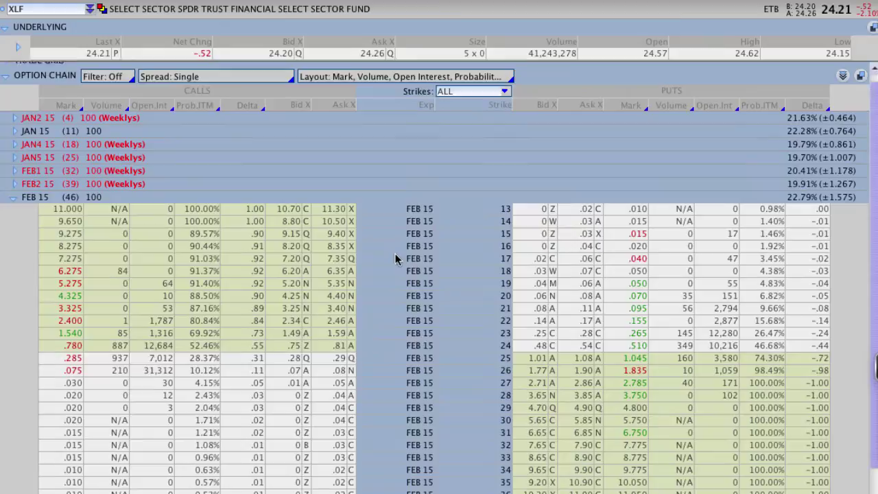
{"action": "scroll", "coordinate": [395, 259], "scroll_direction": "down", "scroll_amount": 1}
{"action": "scroll", "coordinate": [395, 259], "scroll_direction": "down", "scroll_amount": 1}
{"action": "scroll", "coordinate": [395, 259], "scroll_direction": "down", "scroll_amount": 1}
{"action": "scroll", "coordinate": [395, 259], "scroll_direction": "down", "scroll_amount": 1}
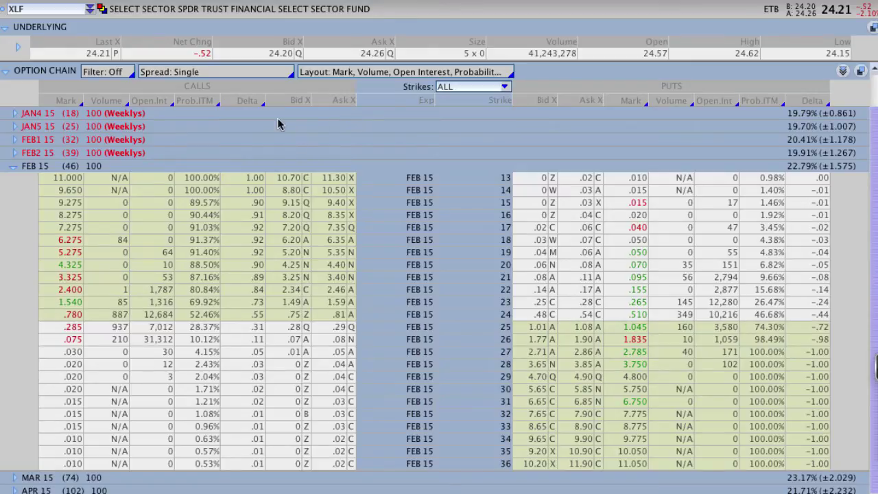
- Annotate the calls Delta and Prob.ITM headings, then clear the annotations
{"action": "left_click_drag", "start_coordinate": [228, 117], "coordinate": [239, 118]}
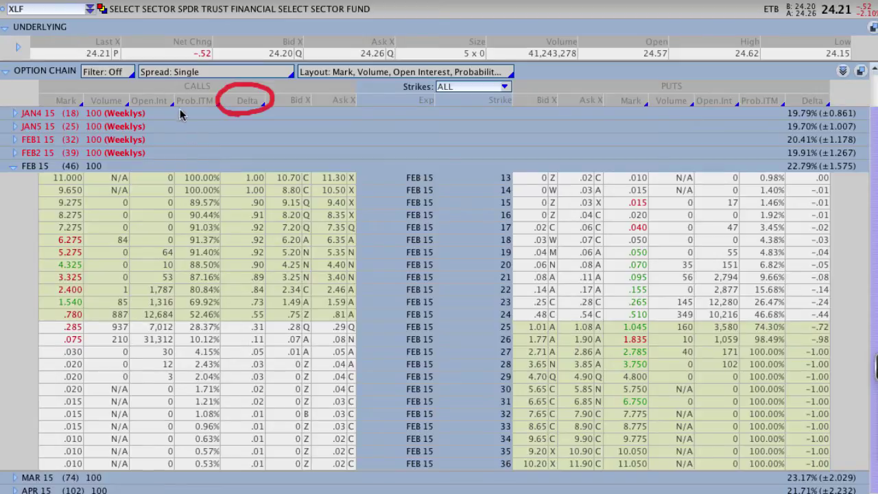
{"action": "left_click_drag", "start_coordinate": [175, 114], "coordinate": [221, 118]}
{"action": "mouse_move", "coordinate": [240, 116]}
{"action": "left_mouse_down"}
{"action": "mouse_move", "coordinate": [244, 146]}
{"action": "mouse_move", "coordinate": [207, 145]}
{"action": "mouse_move", "coordinate": [203, 133]}
{"action": "mouse_move", "coordinate": [219, 128]}
{"action": "left_mouse_up"}
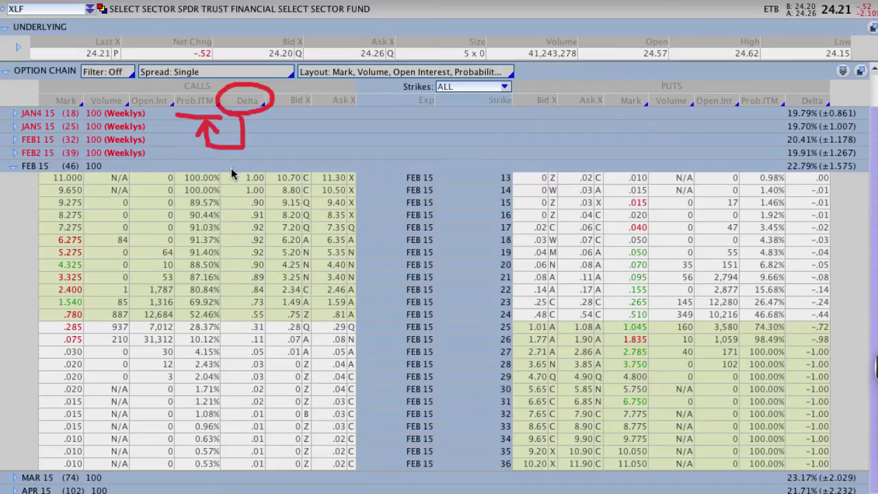
{"action": "key", "text": "Escape"}
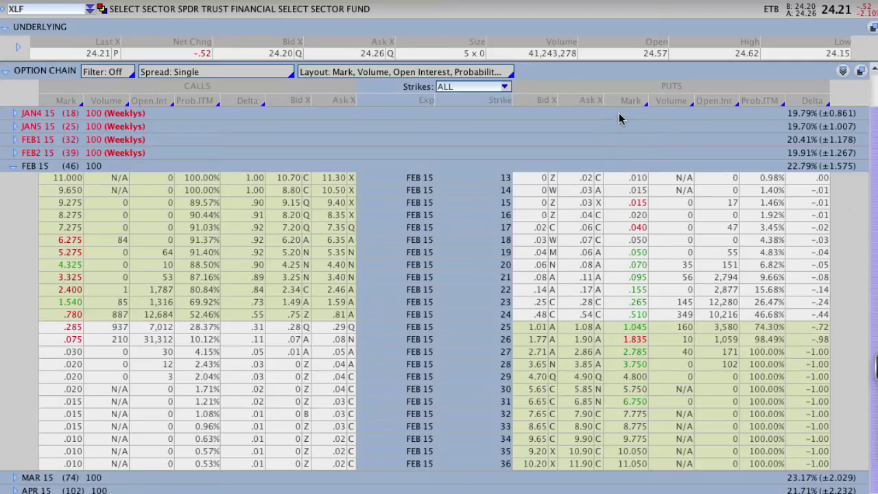
{"action": "left_click_drag", "start_coordinate": [609, 114], "coordinate": [602, 108]}
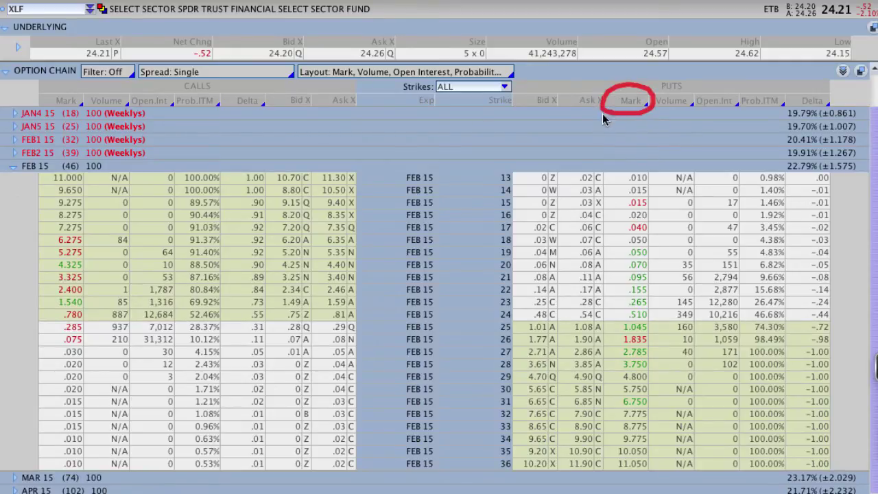
{"action": "mouse_move", "coordinate": [39, 111]}
{"action": "left_mouse_down"}
{"action": "mouse_move", "coordinate": [76, 92]}
{"action": "mouse_move", "coordinate": [48, 115]}
{"action": "left_mouse_up"}
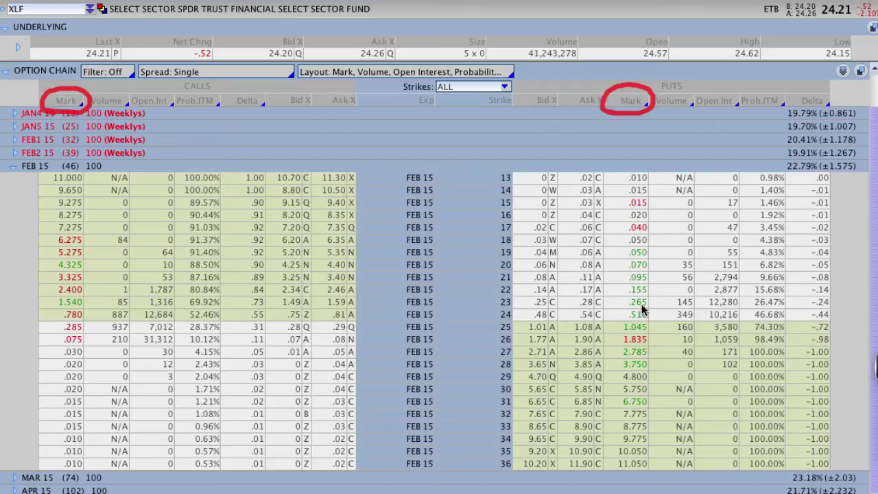
{"action": "key", "text": "Escape"}
{"action": "mouse_move", "coordinate": [622, 299]}
{"action": "left_mouse_down"}
{"action": "mouse_move", "coordinate": [624, 310]}
{"action": "mouse_move", "coordinate": [658, 294]}
{"action": "mouse_move", "coordinate": [652, 309]}
{"action": "left_mouse_up"}
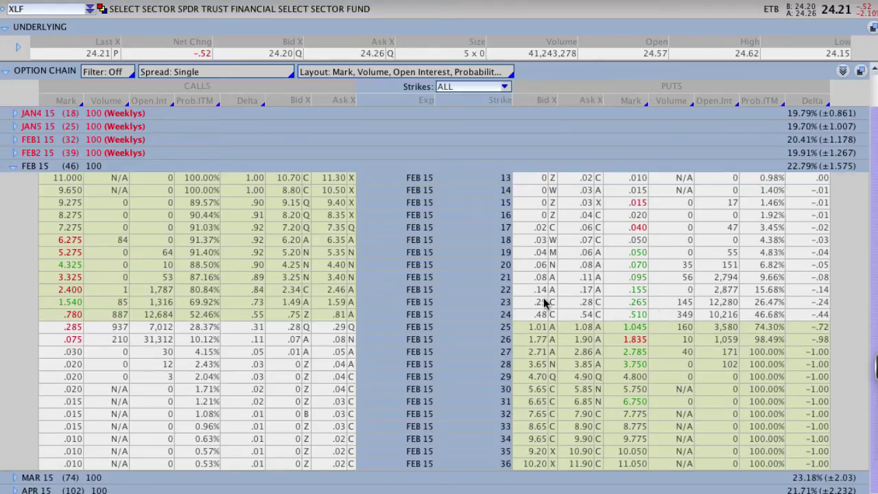
{"action": "left_click_drag", "start_coordinate": [529, 300], "coordinate": [605, 303]}
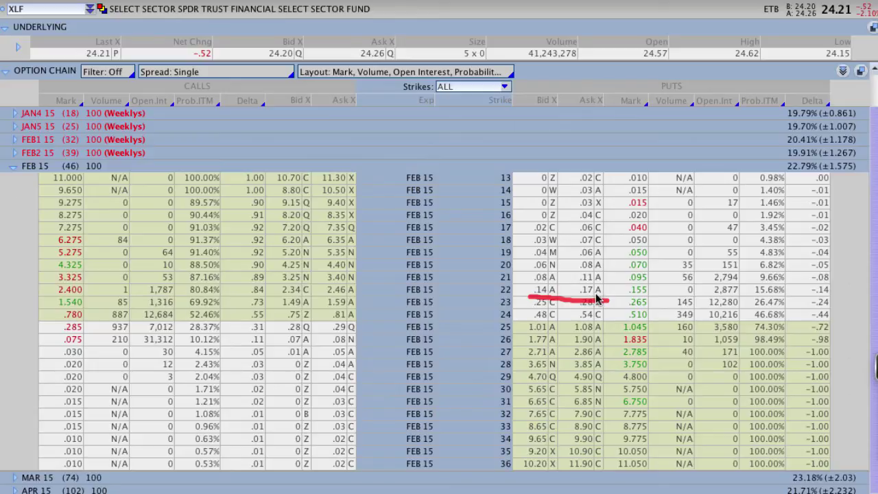
{"action": "mouse_move", "coordinate": [621, 295]}
{"action": "left_mouse_down"}
{"action": "mouse_move", "coordinate": [625, 281]}
{"action": "mouse_move", "coordinate": [622, 302]}
{"action": "left_mouse_up"}
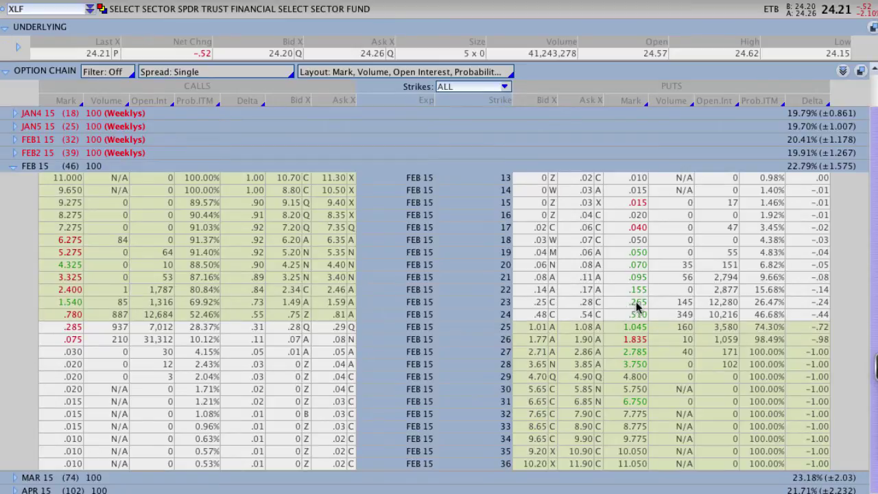
{"action": "left_click_drag", "start_coordinate": [651, 114], "coordinate": [739, 111]}
{"action": "mouse_move", "coordinate": [668, 117]}
{"action": "left_mouse_down"}
{"action": "mouse_move", "coordinate": [671, 168]}
{"action": "mouse_move", "coordinate": [683, 160]}
{"action": "left_mouse_up"}
{"action": "mouse_move", "coordinate": [719, 116]}
{"action": "left_mouse_down"}
{"action": "mouse_move", "coordinate": [720, 169]}
{"action": "mouse_move", "coordinate": [729, 158]}
{"action": "left_mouse_up"}
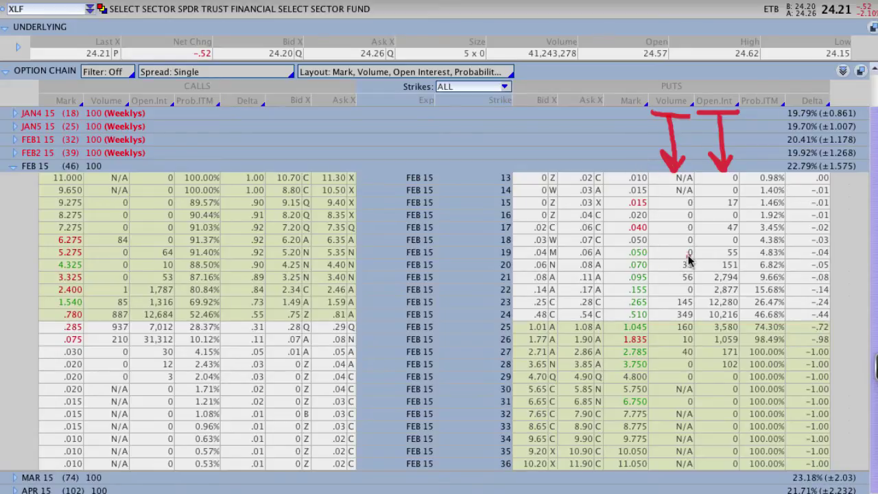
{"action": "mouse_move", "coordinate": [689, 253]}
{"action": "left_mouse_down"}
{"action": "mouse_move", "coordinate": [660, 269]}
{"action": "mouse_move", "coordinate": [668, 351]}
{"action": "left_mouse_up"}
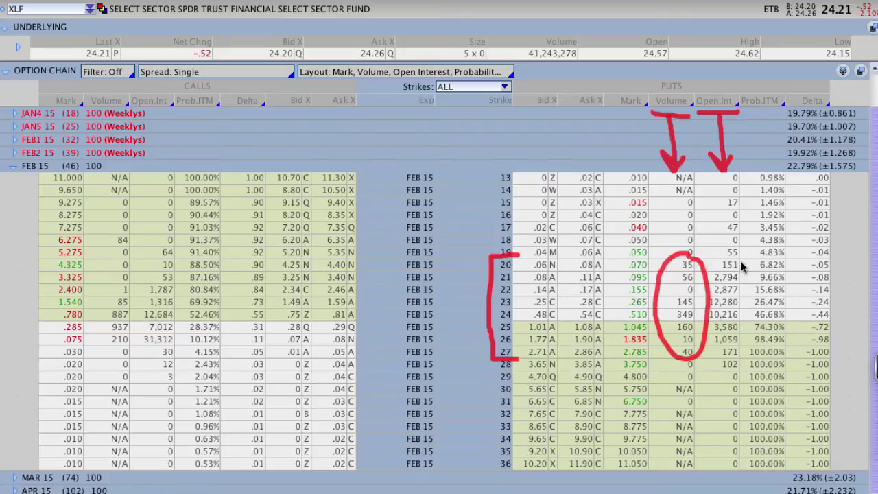
{"action": "mouse_move", "coordinate": [721, 256]}
{"action": "left_mouse_down"}
{"action": "mouse_move", "coordinate": [748, 369]}
{"action": "mouse_move", "coordinate": [729, 366]}
{"action": "left_mouse_up"}
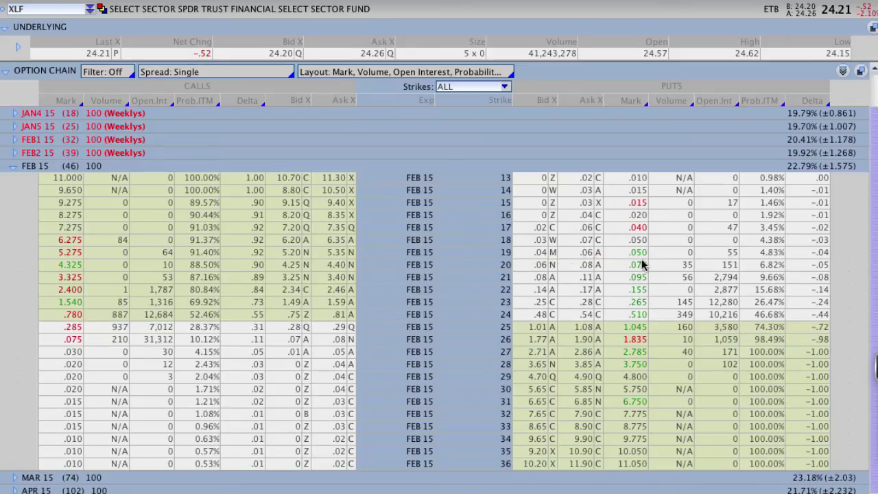
{"action": "left_click_drag", "start_coordinate": [462, 258], "coordinate": [745, 264]}
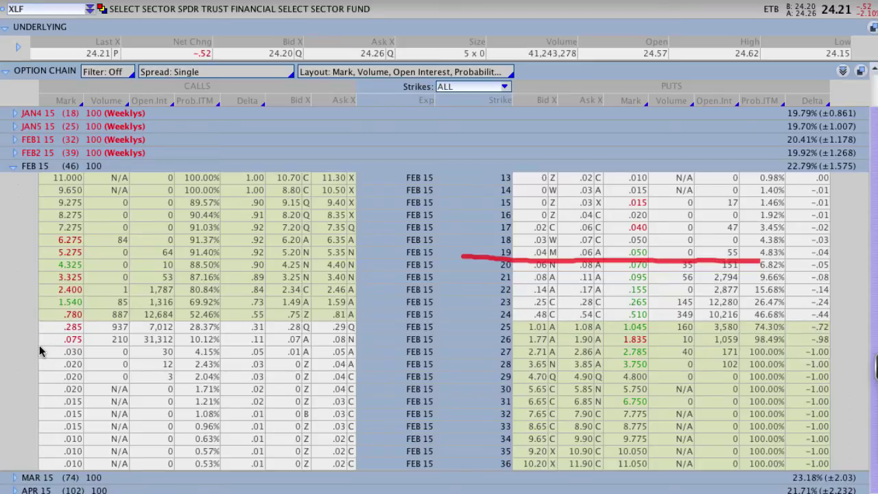
{"action": "left_click_drag", "start_coordinate": [39, 345], "coordinate": [307, 353]}
{"action": "key", "text": "Escape"}
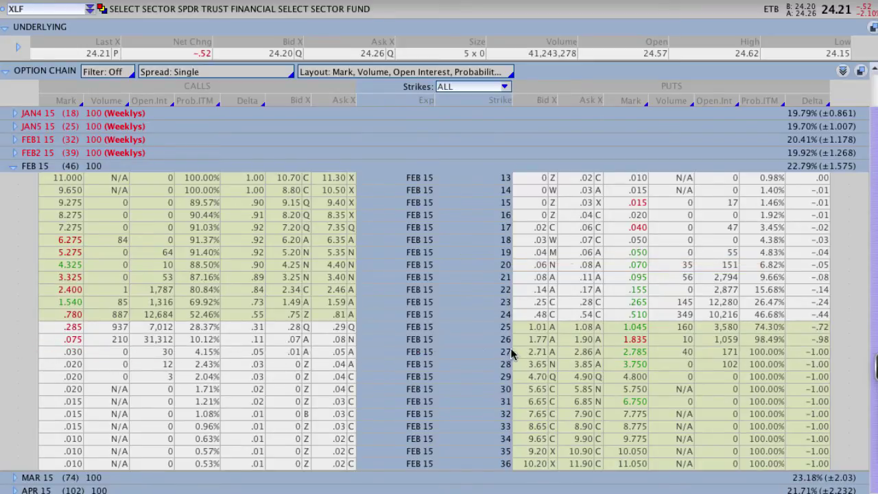
{"action": "mouse_move", "coordinate": [385, 355]}
{"action": "left_mouse_down"}
{"action": "mouse_move", "coordinate": [521, 352]}
{"action": "mouse_move", "coordinate": [516, 472]}
{"action": "mouse_move", "coordinate": [523, 462]}
{"action": "left_mouse_up"}
{"action": "left_click_drag", "start_coordinate": [170, 111], "coordinate": [263, 117]}
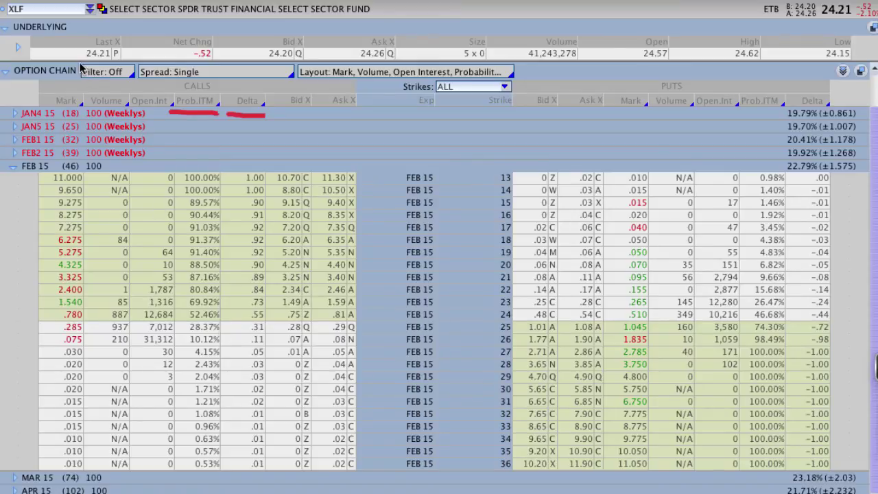
{"action": "left_click_drag", "start_coordinate": [86, 66], "coordinate": [110, 67]}
{"action": "left_click_drag", "start_coordinate": [110, 31], "coordinate": [82, 67]}
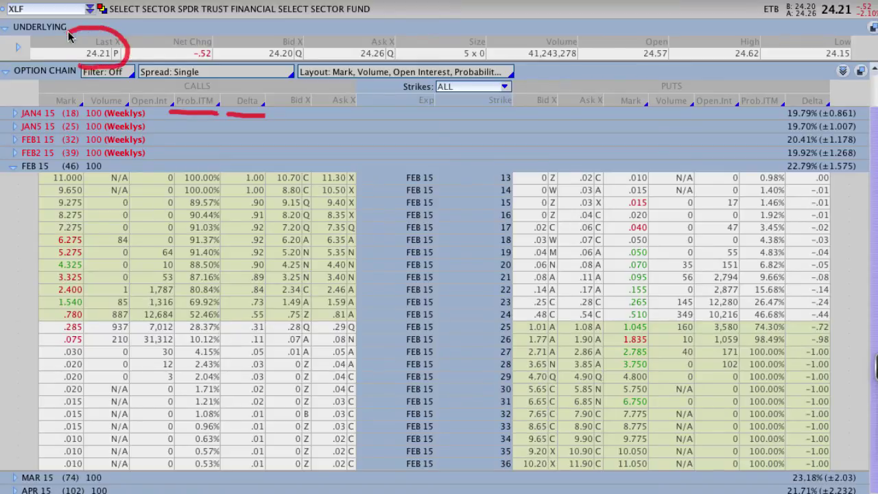